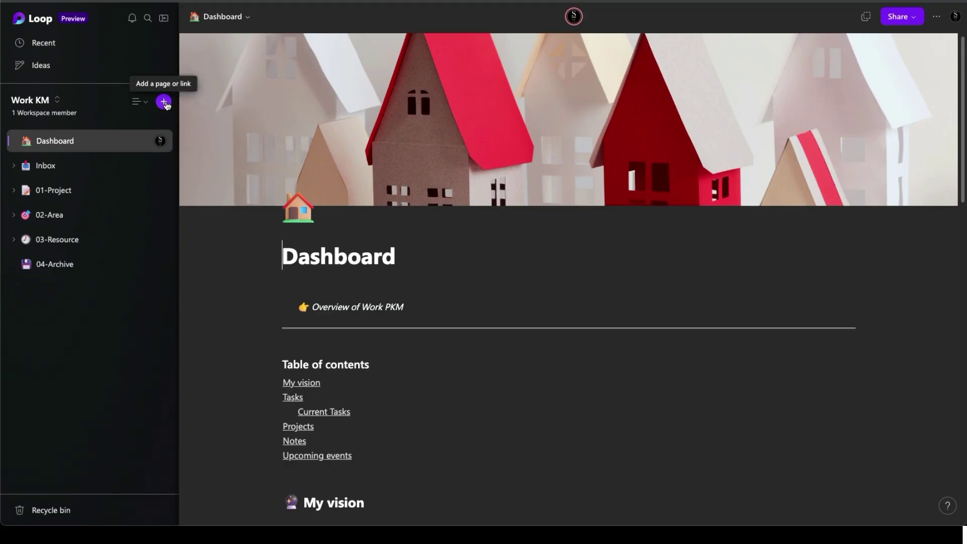
Create a new Work KM page titled 'Test' with a clipboard icon and a blue landscape cover
{"action": "left_click", "coordinate": [163, 102]}
{"action": "left_click", "coordinate": [209, 122]}
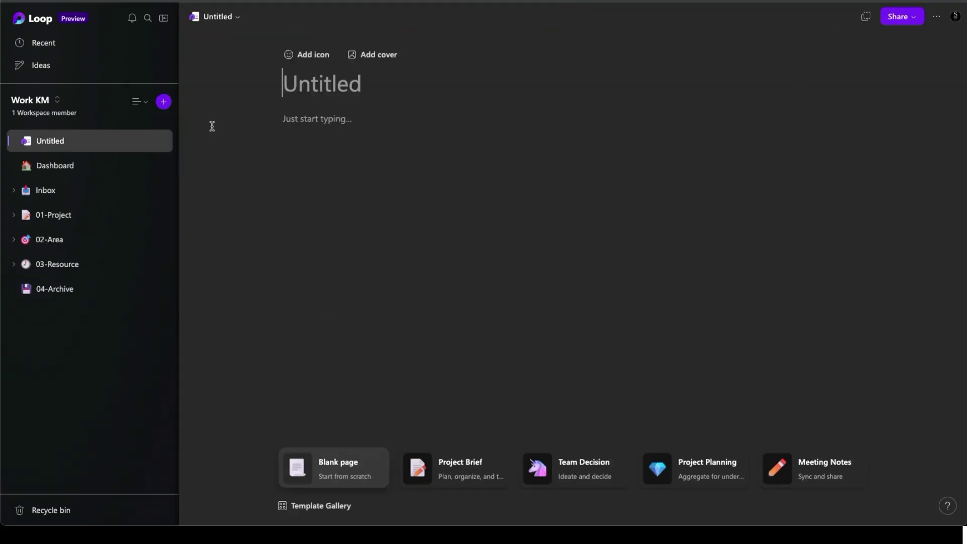
{"action": "type", "text": "Test"}
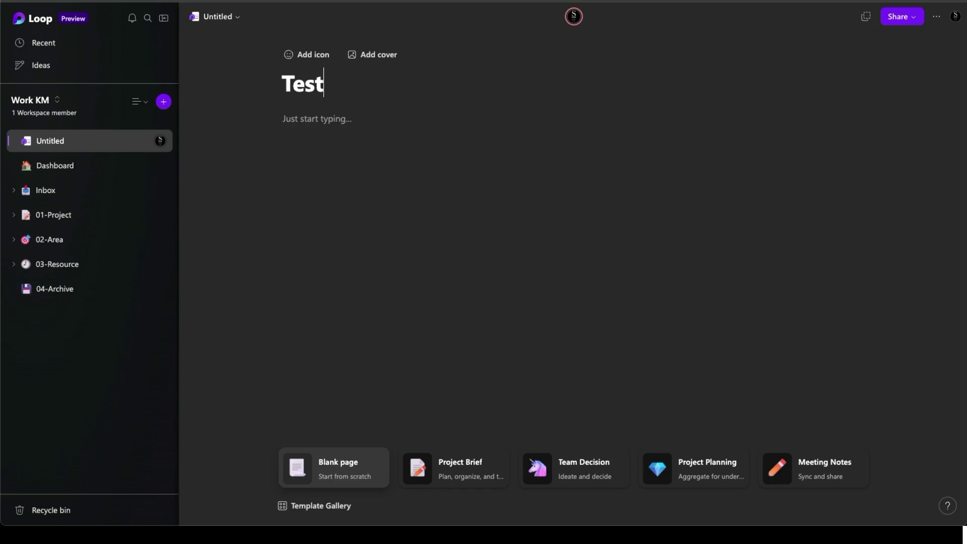
{"action": "left_click", "coordinate": [322, 56]}
{"action": "left_click", "coordinate": [294, 151]}
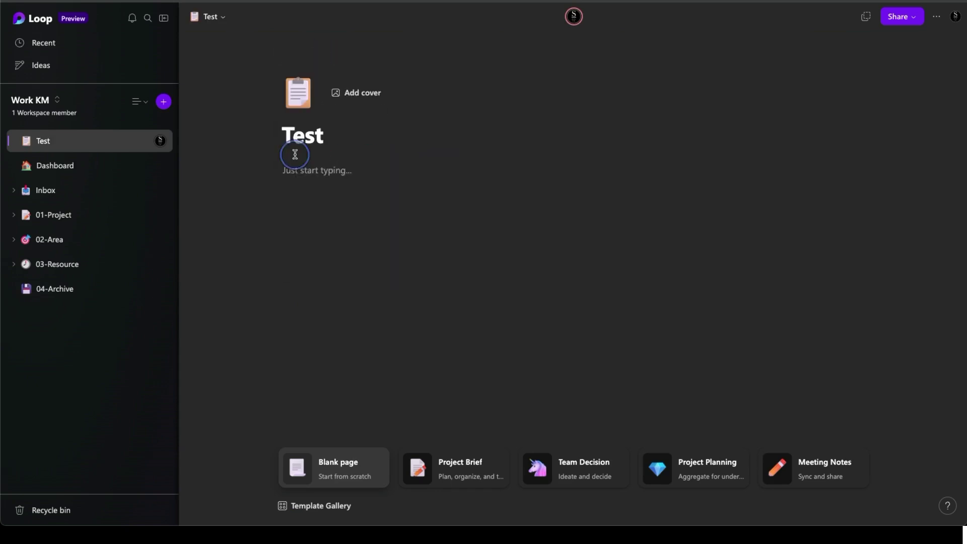
{"action": "left_click", "coordinate": [367, 97]}
{"action": "left_click", "coordinate": [361, 246]}
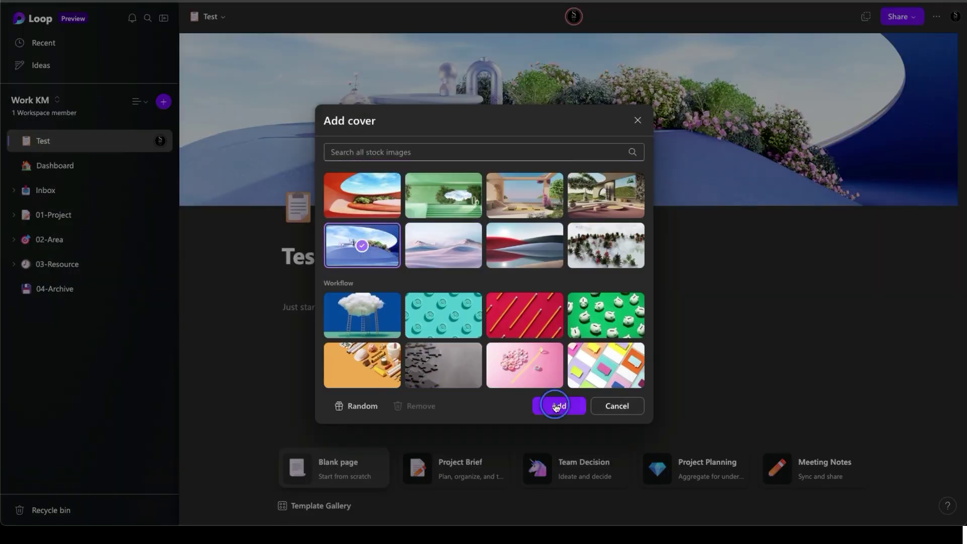
{"action": "left_click", "coordinate": [555, 406]}
Insert a Task list via /task and set the first task's due date to Today
{"action": "left_click", "coordinate": [331, 306]}
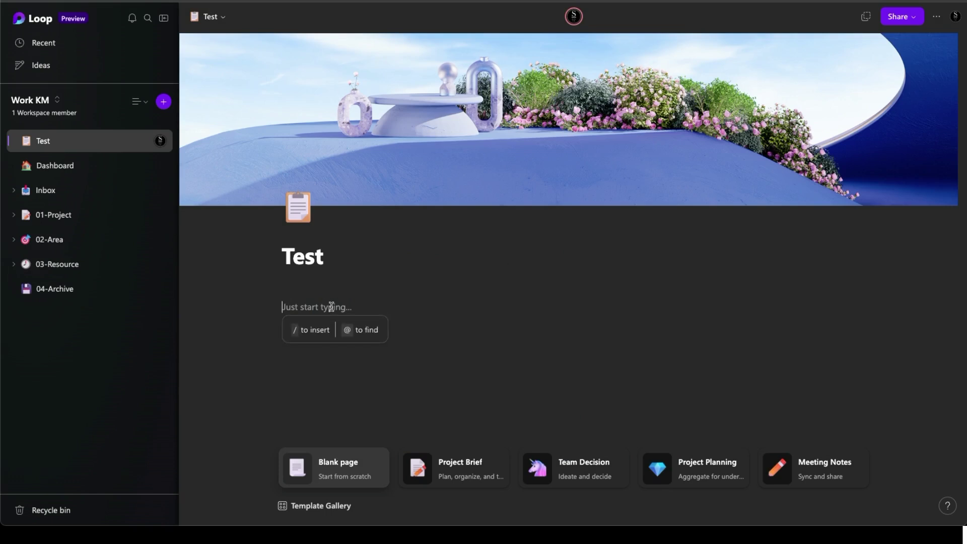
{"action": "type", "text": "/task"}
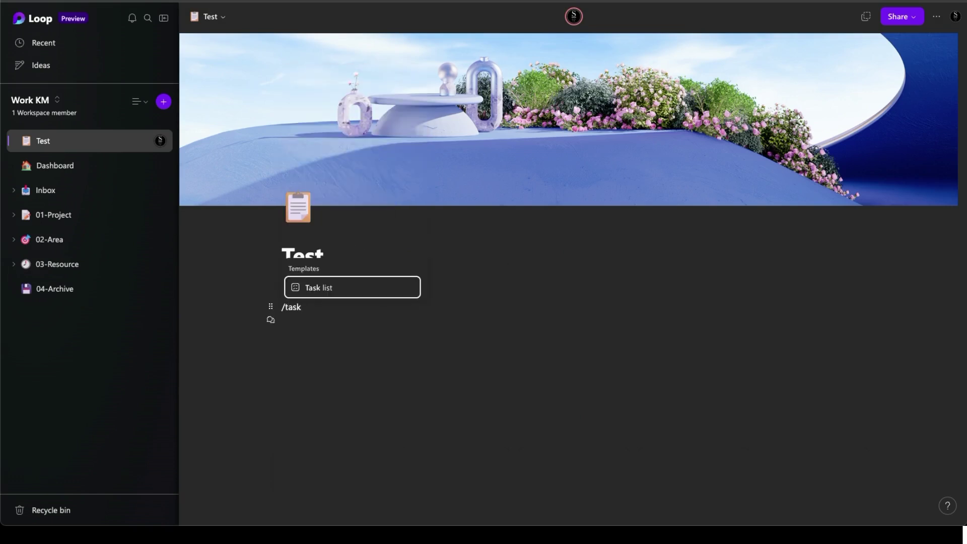
{"action": "left_click", "coordinate": [355, 285]}
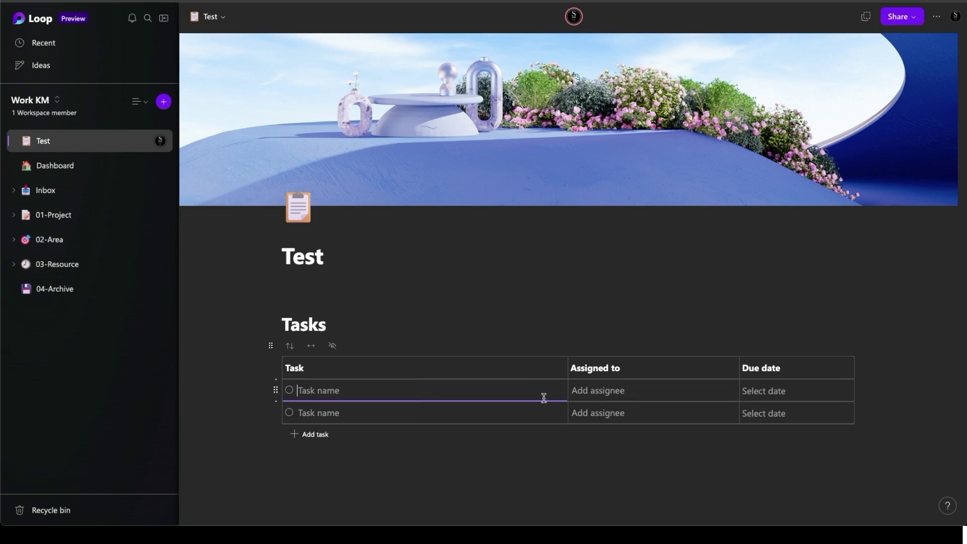
{"action": "left_click", "coordinate": [771, 394]}
{"action": "left_click", "coordinate": [787, 291]}
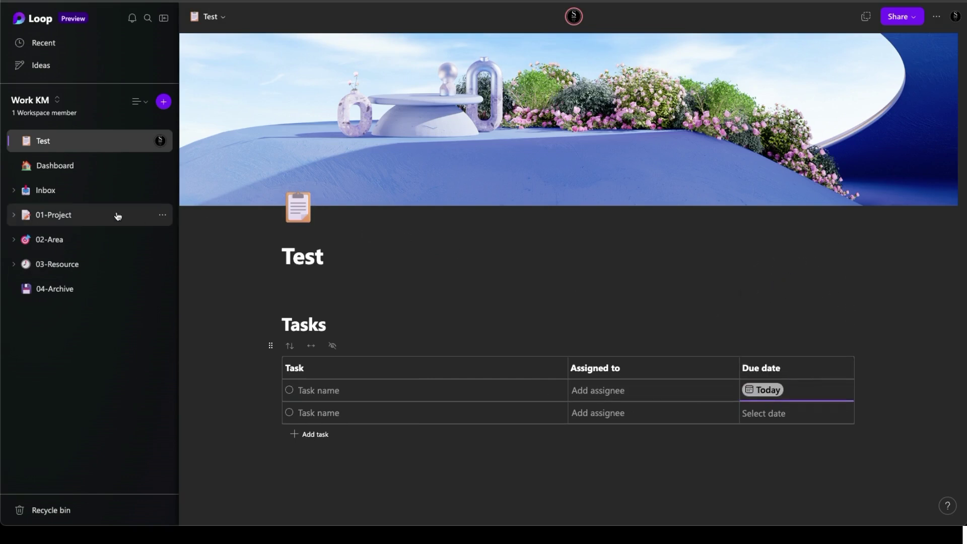
Switch to the Dashboard page and scroll through its tasks, projects, notes and events tables
{"action": "left_click", "coordinate": [54, 175]}
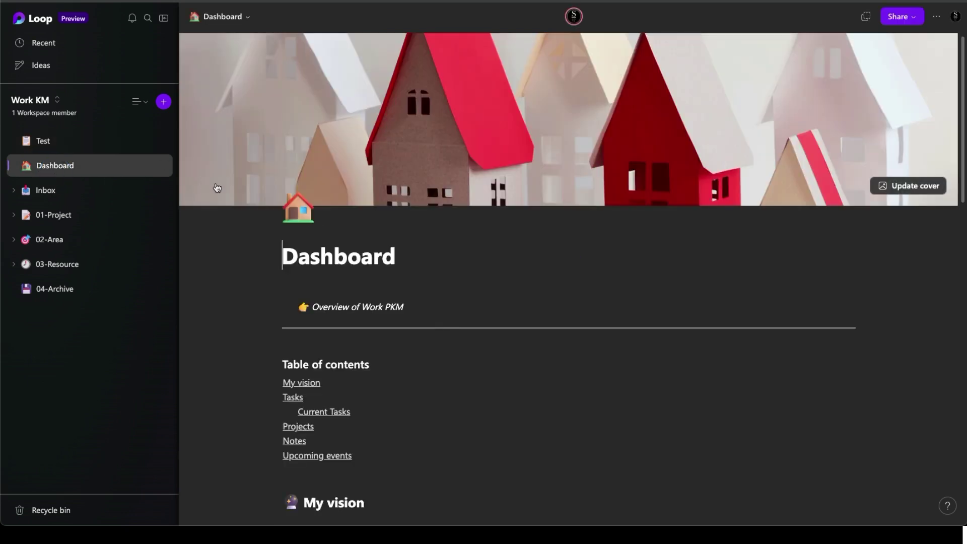
{"action": "scroll", "coordinate": [442, 324], "scroll_direction": "down", "scroll_amount": 3}
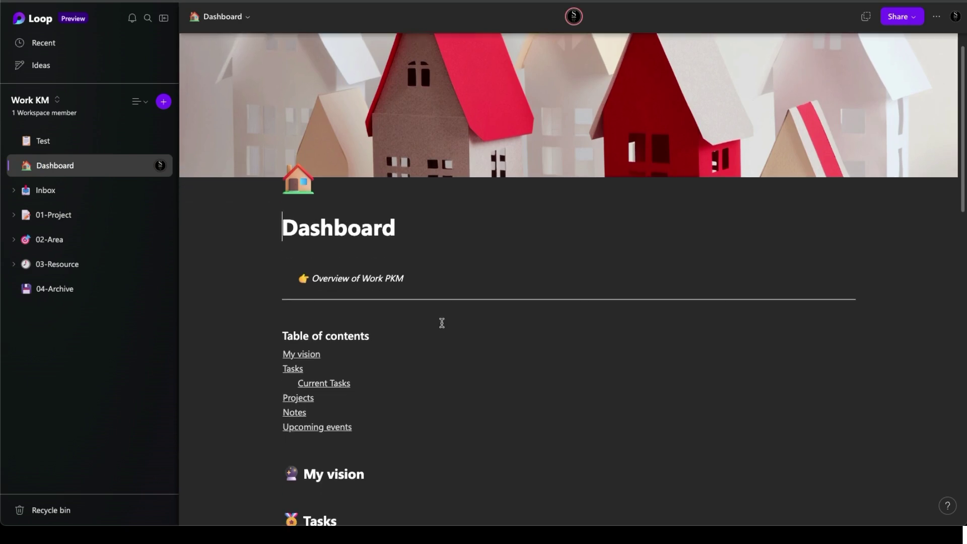
{"action": "scroll", "coordinate": [441, 322], "scroll_direction": "down", "scroll_amount": 10}
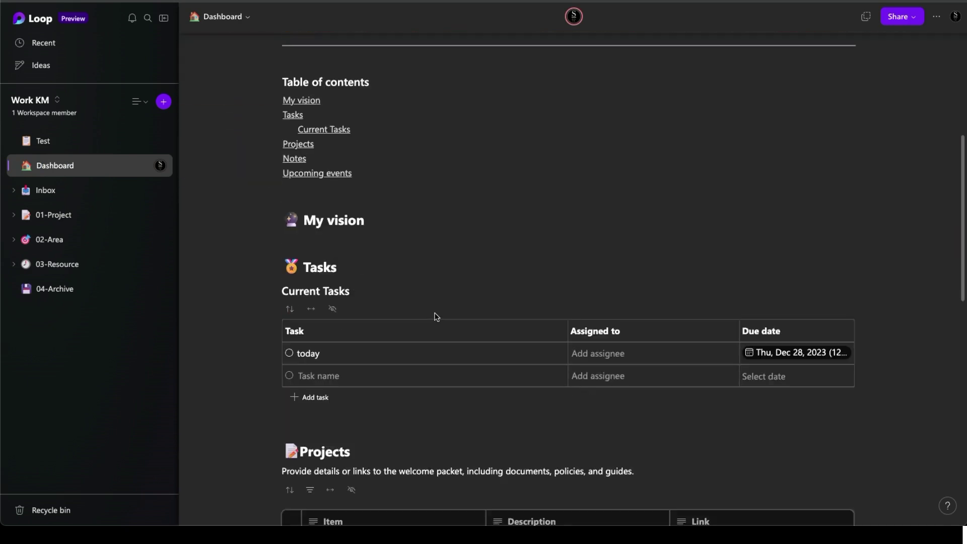
{"action": "scroll", "coordinate": [436, 316], "scroll_direction": "down", "scroll_amount": 10}
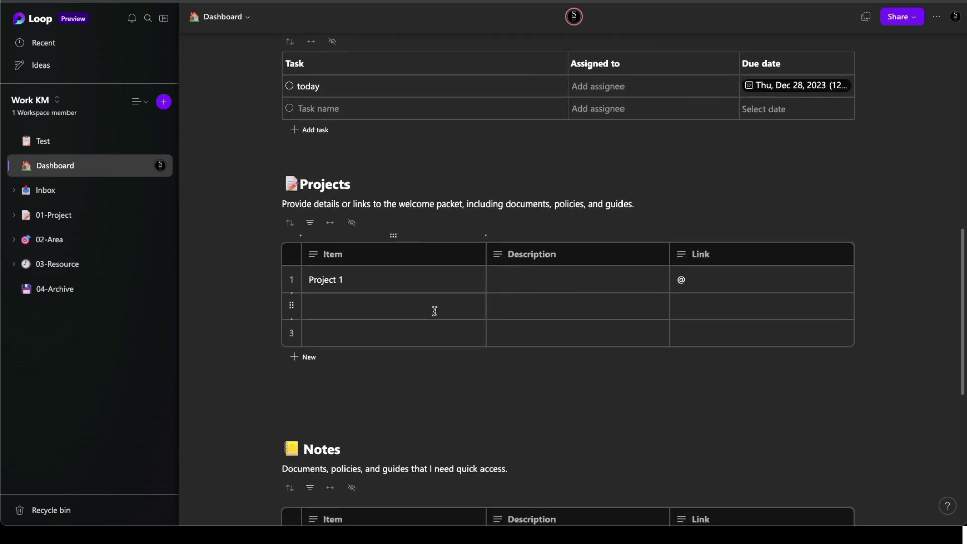
{"action": "scroll", "coordinate": [435, 313], "scroll_direction": "down", "scroll_amount": 6}
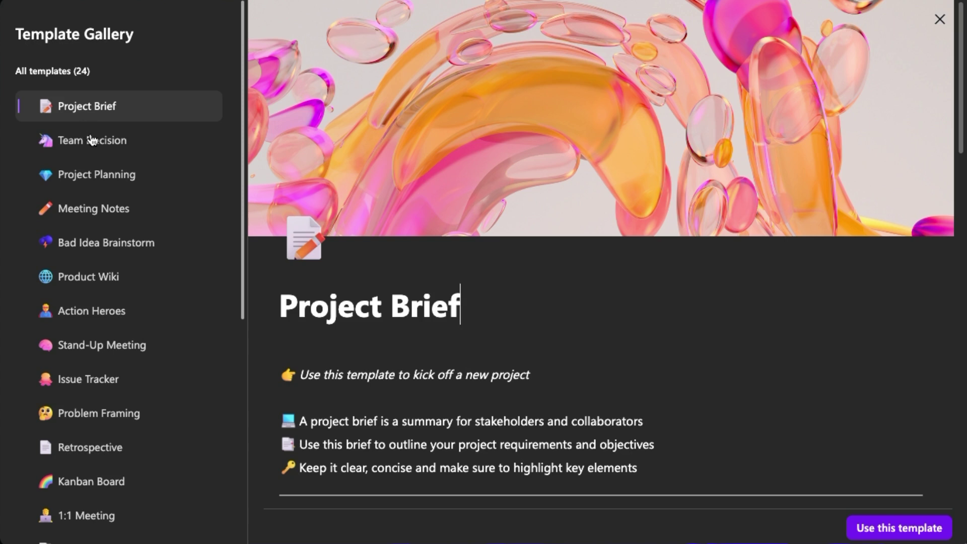
Preview the Team Decision, Project Planning and Meeting Notes templates in the Template Gallery
{"action": "left_click", "coordinate": [90, 140]}
{"action": "left_click", "coordinate": [95, 175]}
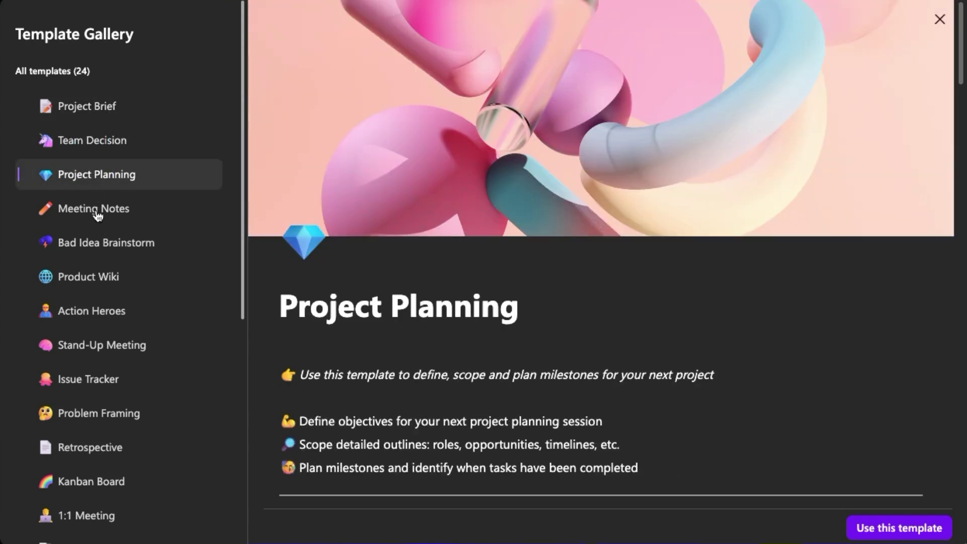
{"action": "left_click", "coordinate": [98, 211]}
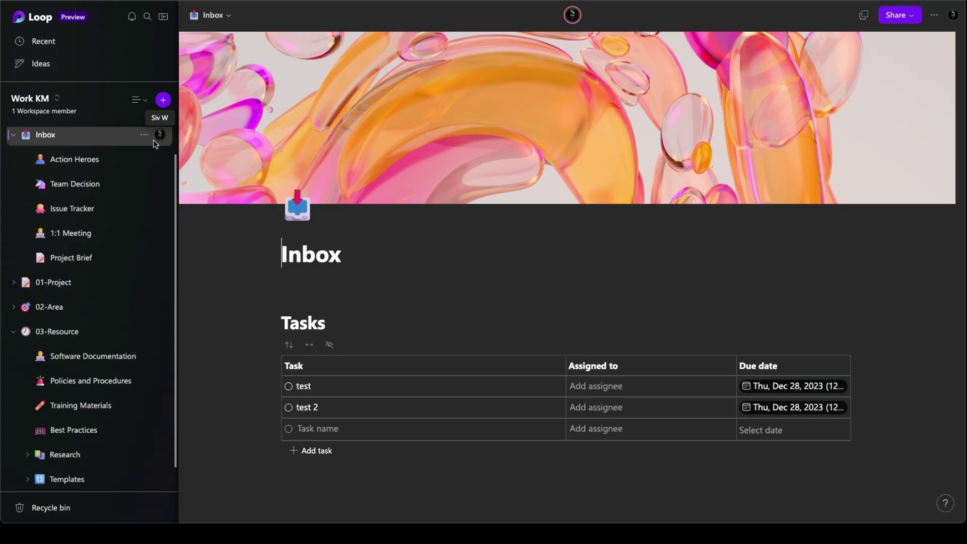
Add a subpage under Inbox built from the 1:1 Meeting template, after previewing Action Heroes
{"action": "left_click", "coordinate": [144, 135]}
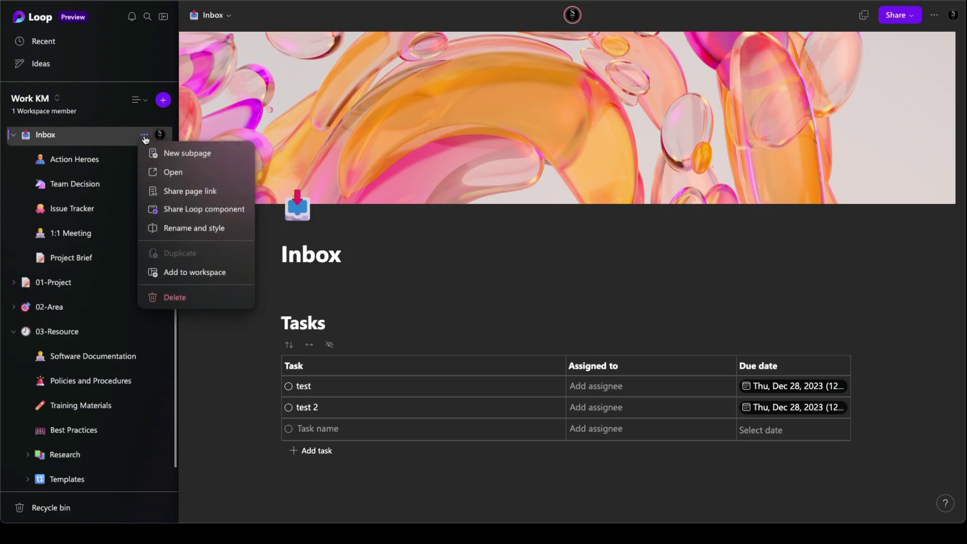
{"action": "left_click", "coordinate": [176, 153]}
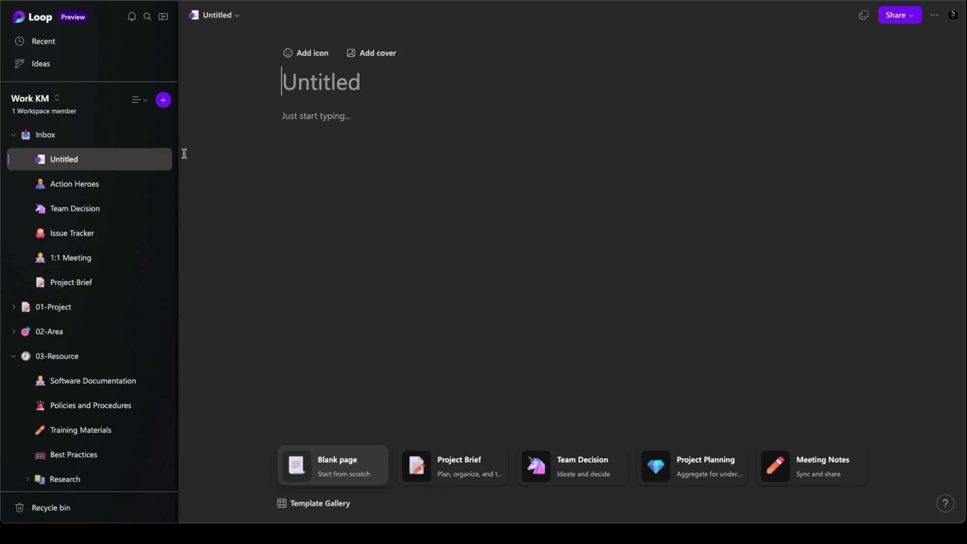
{"action": "left_click", "coordinate": [335, 504]}
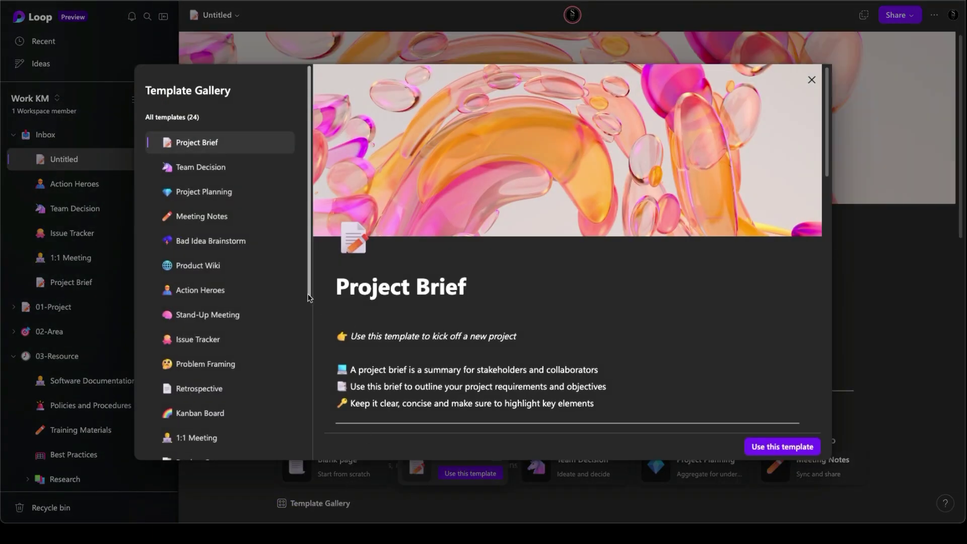
{"action": "scroll", "coordinate": [239, 284], "scroll_direction": "down", "scroll_amount": 3}
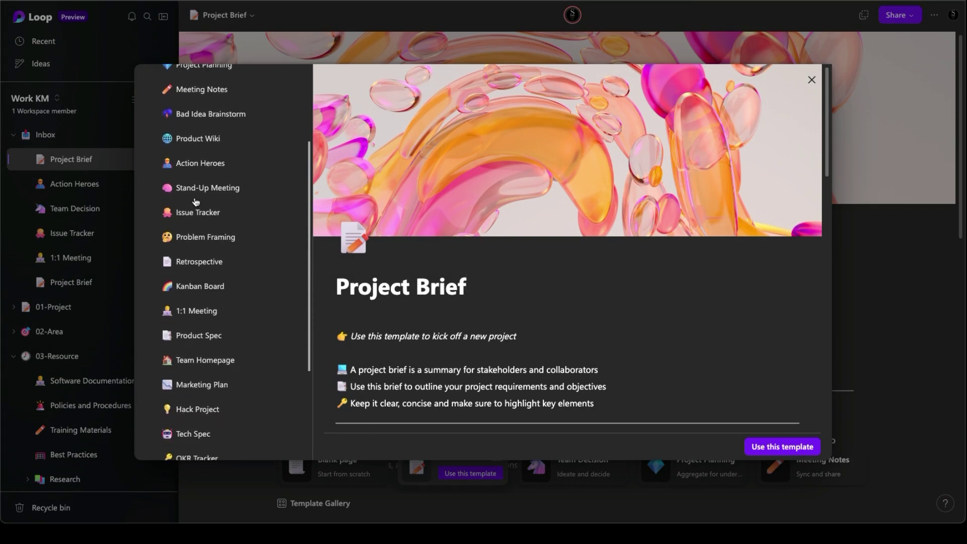
{"action": "left_click", "coordinate": [200, 164]}
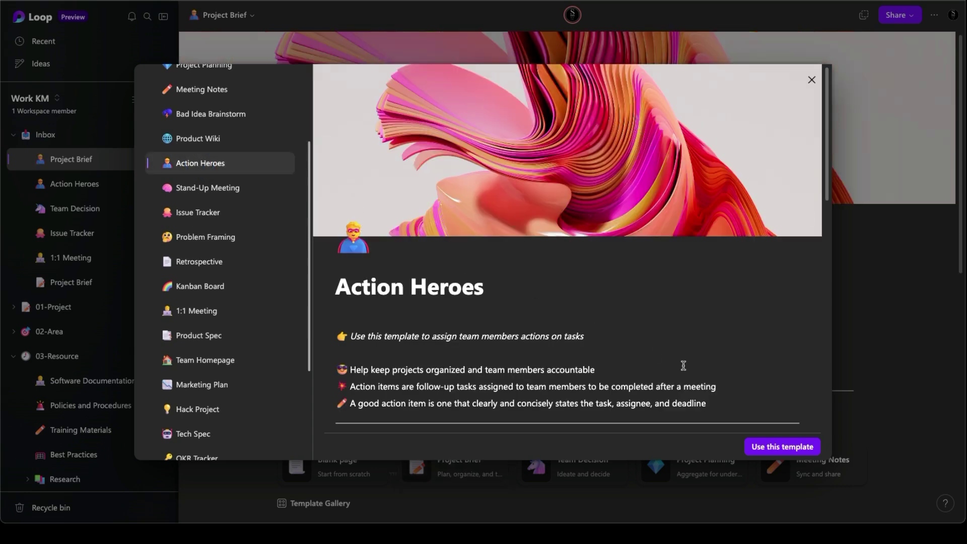
{"action": "left_click", "coordinate": [196, 310]}
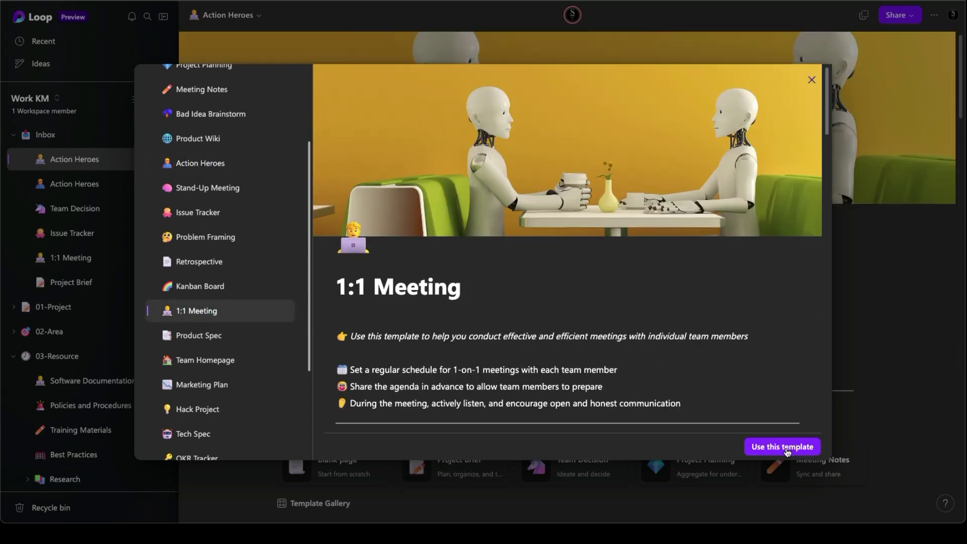
{"action": "left_click", "coordinate": [787, 449]}
{"action": "scroll", "coordinate": [552, 352], "scroll_direction": "down", "scroll_amount": 3}
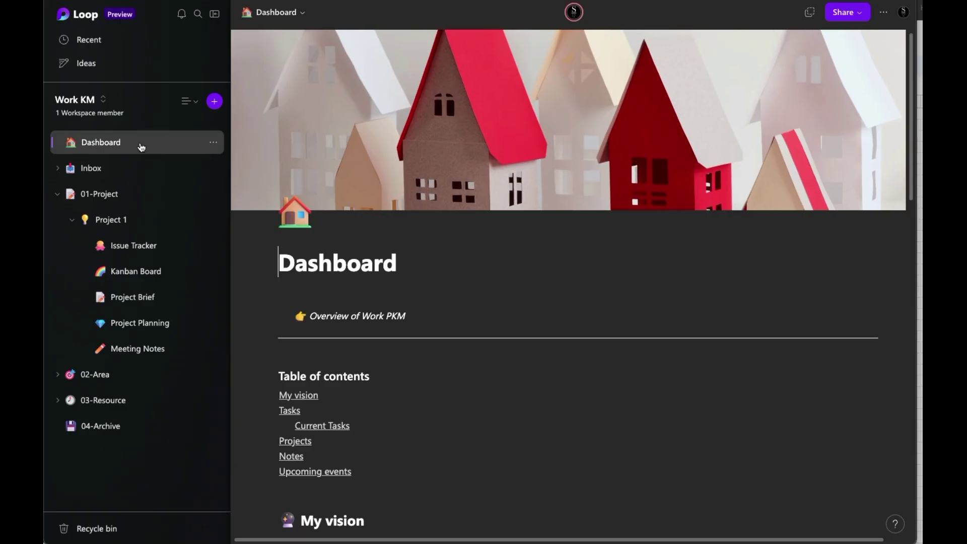
Insert a Kanban board into the 01-Project page with /kan
{"action": "left_click", "coordinate": [117, 195]}
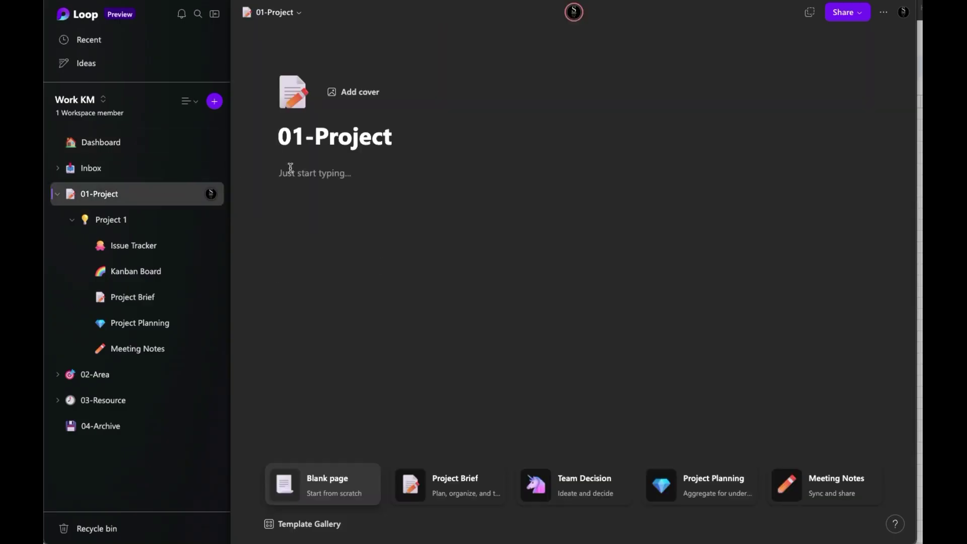
{"action": "left_click", "coordinate": [311, 173]}
{"action": "type", "text": "/"}
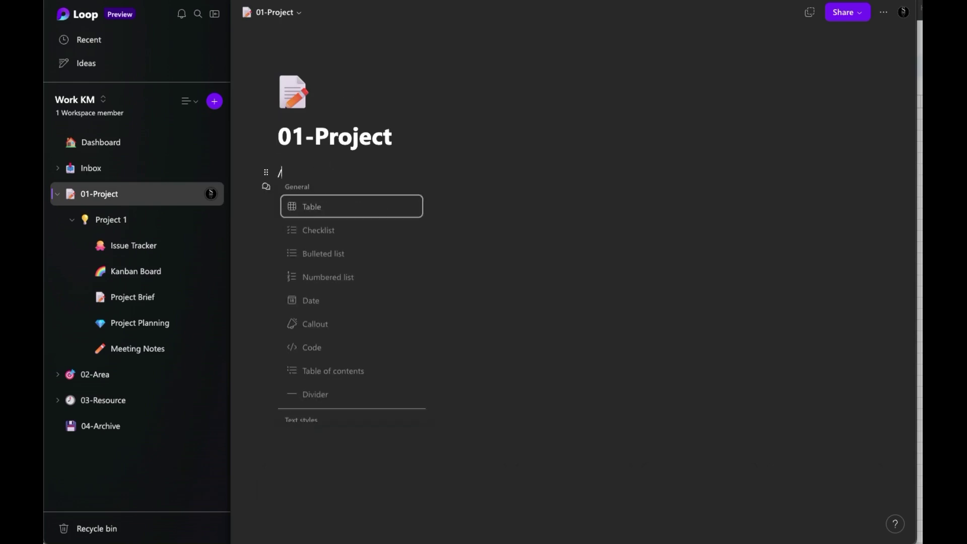
{"action": "type", "text": "ka"}
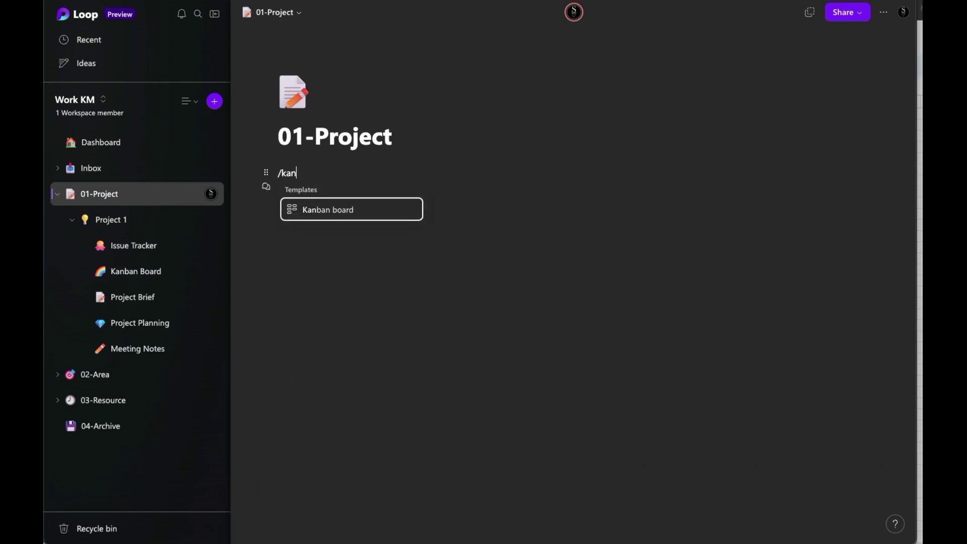
{"action": "type", "text": "n"}
{"action": "left_click", "coordinate": [339, 211]}
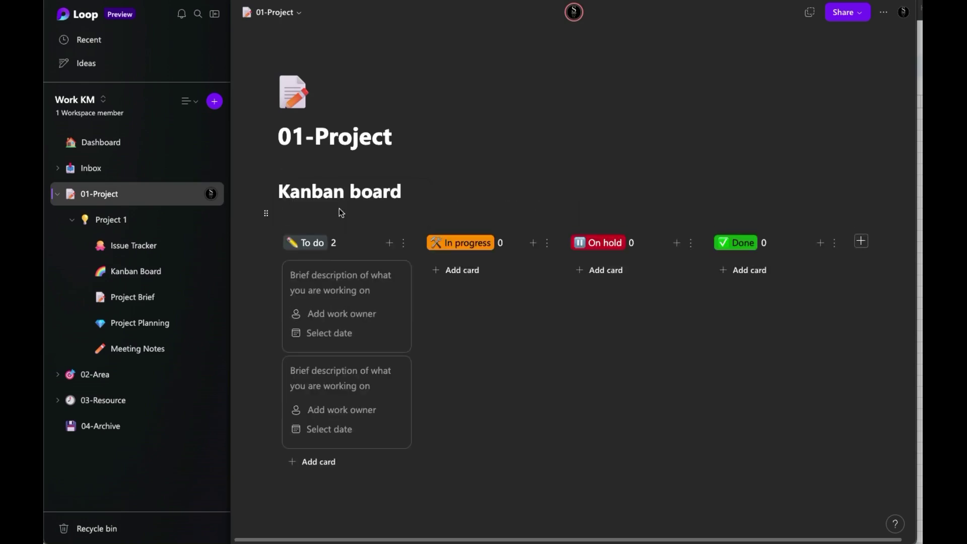
Write a 'Work to be done' card, move it into In progress, then type /tr below the board
{"action": "left_click", "coordinate": [324, 273]}
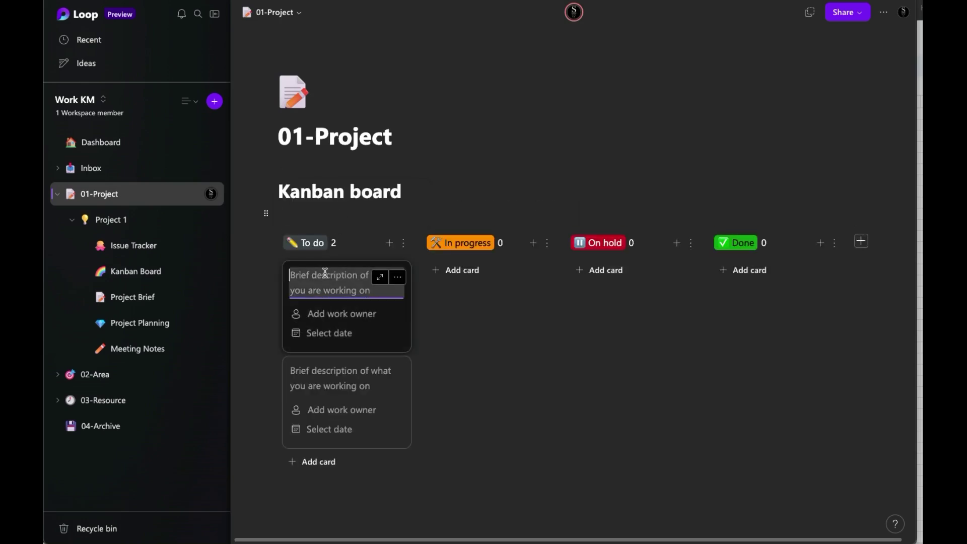
{"action": "type", "text": "Work to "}
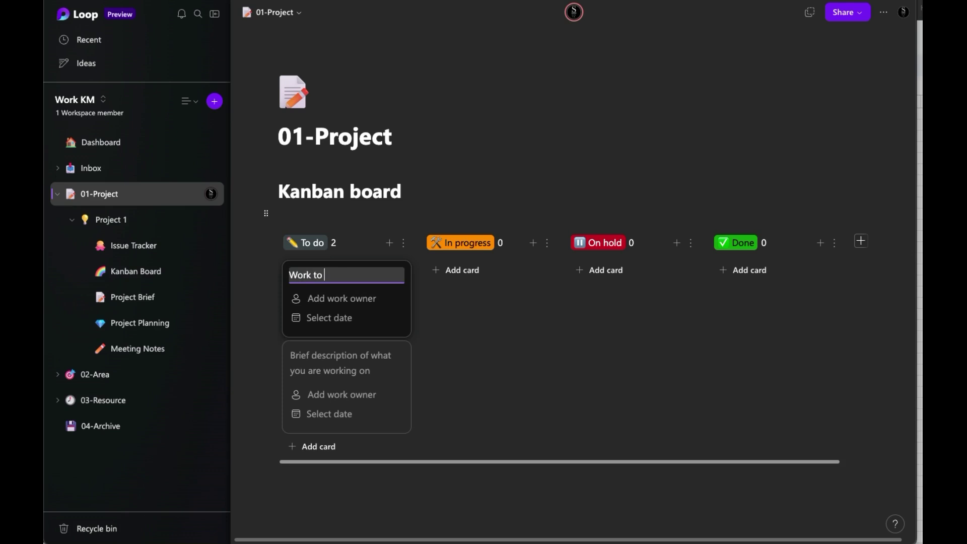
{"action": "type", "text": "be done"}
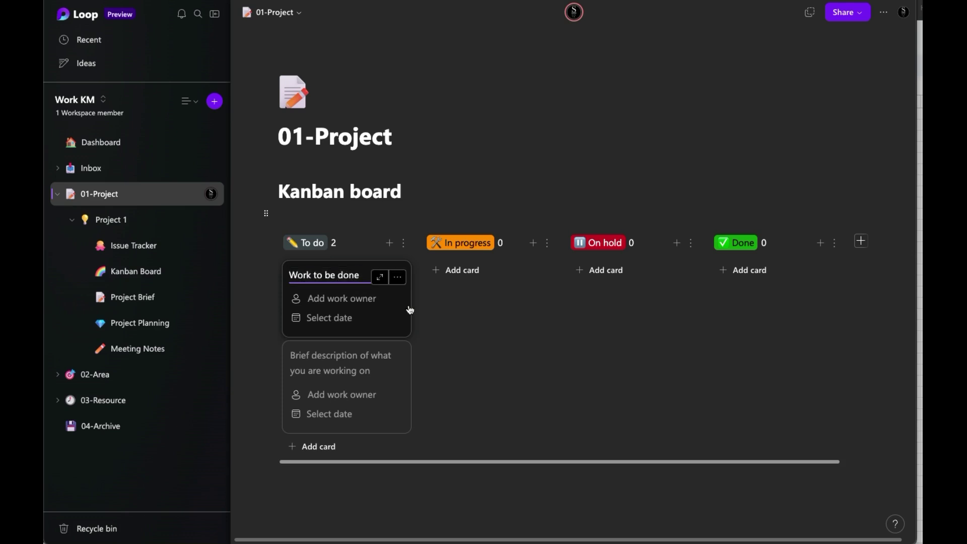
{"action": "left_click", "coordinate": [449, 319]}
{"action": "left_click_drag", "start_coordinate": [303, 278], "coordinate": [440, 297]}
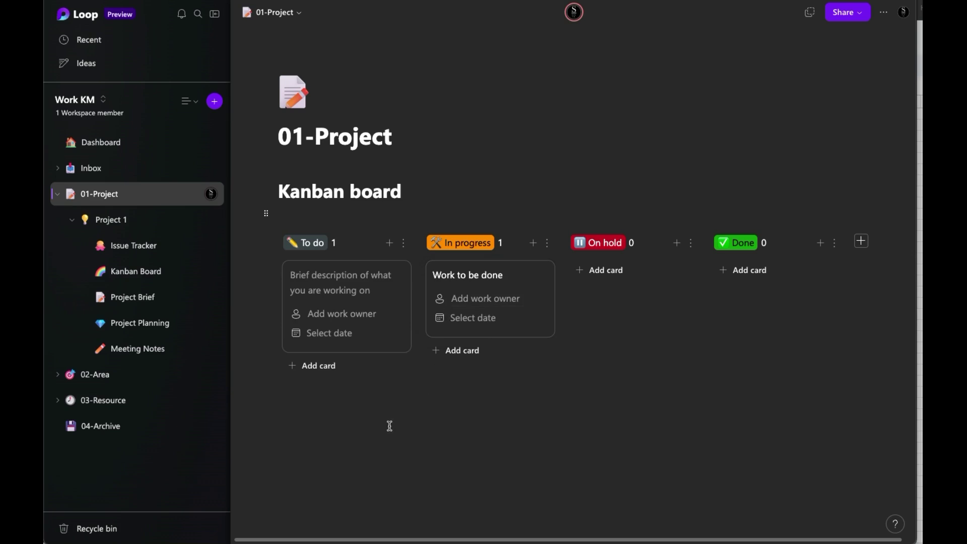
{"action": "left_click", "coordinate": [358, 427]}
{"action": "type", "text": "/tr"}
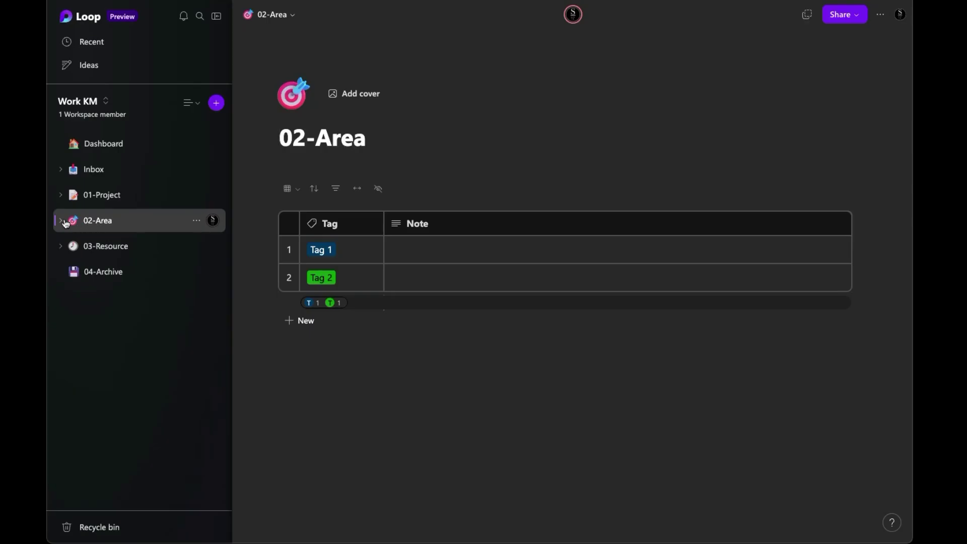
Expand 02-Area, Operations and Customer Support, opening Operations, its Kanban Board and Customer Issue Tracker
{"action": "left_click", "coordinate": [61, 221]}
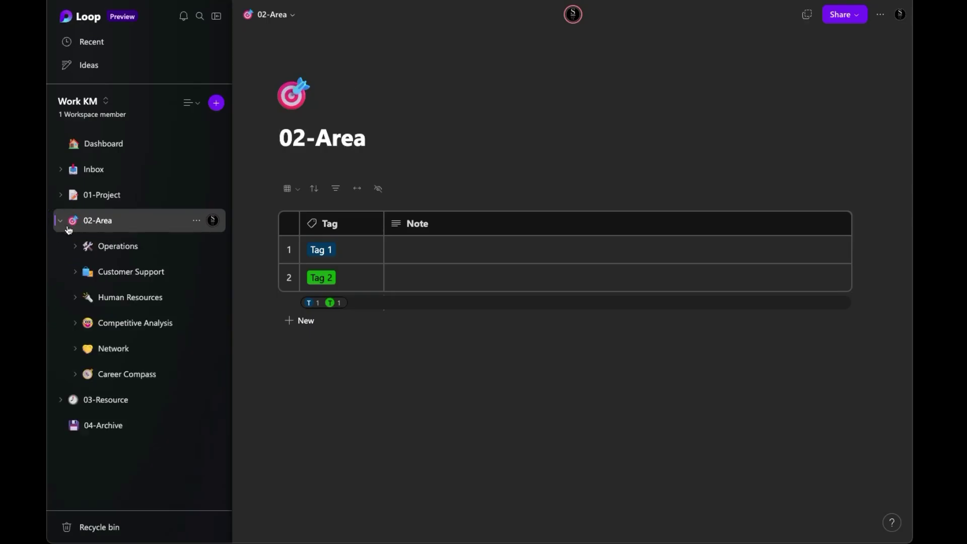
{"action": "left_click", "coordinate": [76, 246]}
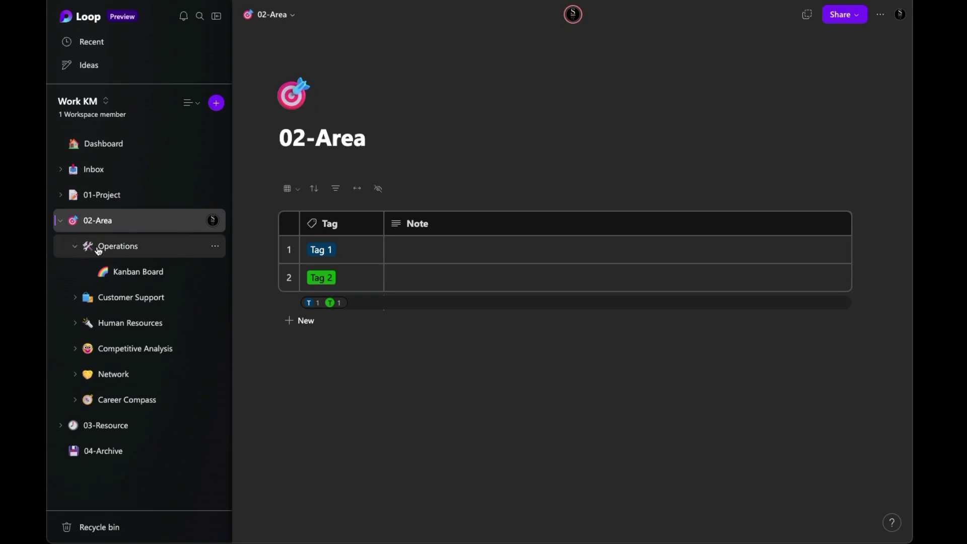
{"action": "left_click", "coordinate": [148, 251]}
{"action": "left_click", "coordinate": [146, 273]}
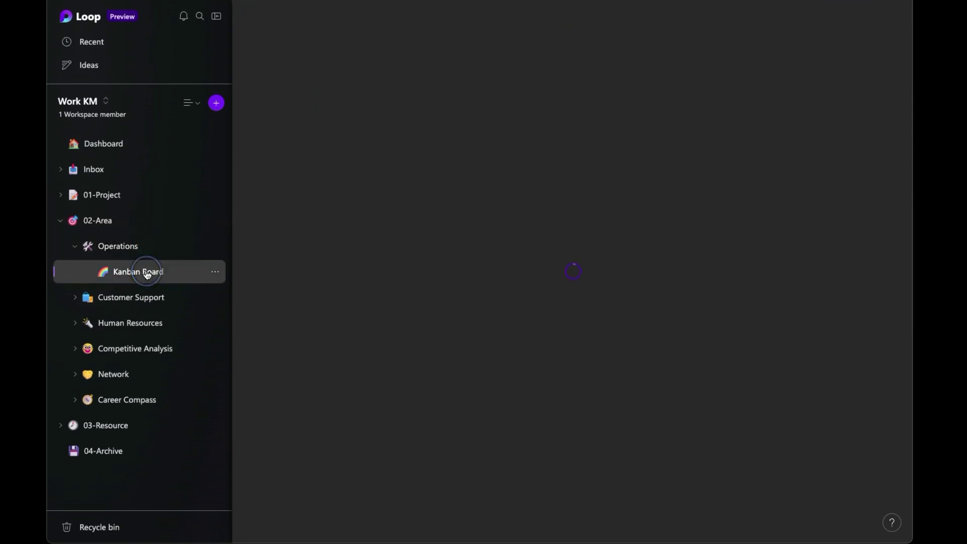
{"action": "left_click", "coordinate": [75, 300]}
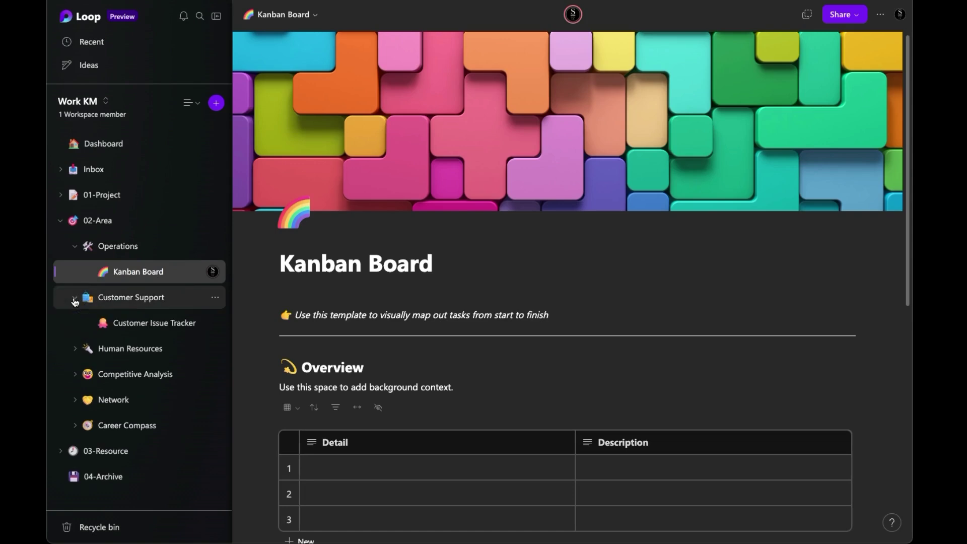
{"action": "left_click", "coordinate": [141, 327]}
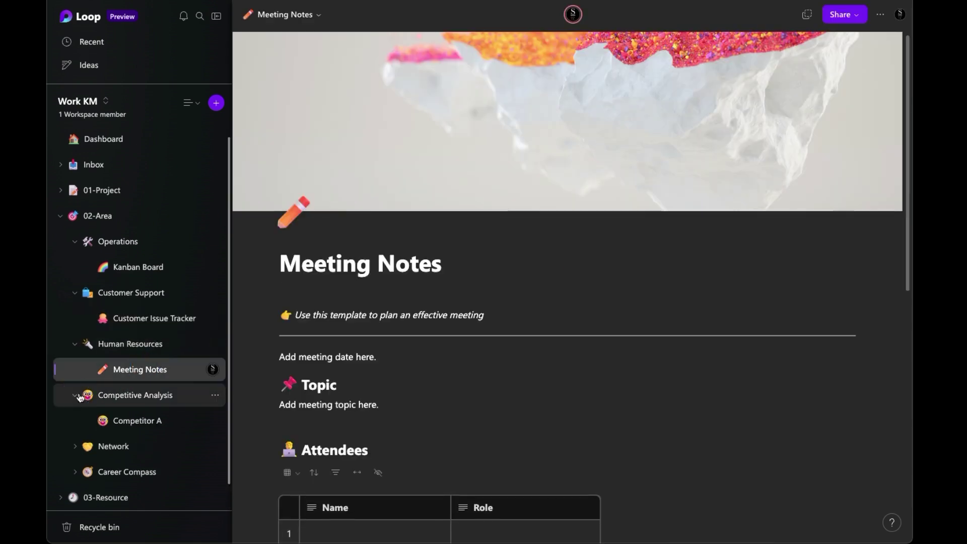
Open Competitor A, the Network contact's Meeting Notes, and Career Compass's 2024 OKR Tracker
{"action": "scroll", "coordinate": [106, 372], "scroll_direction": "down", "scroll_amount": 1}
{"action": "left_click", "coordinate": [147, 395]}
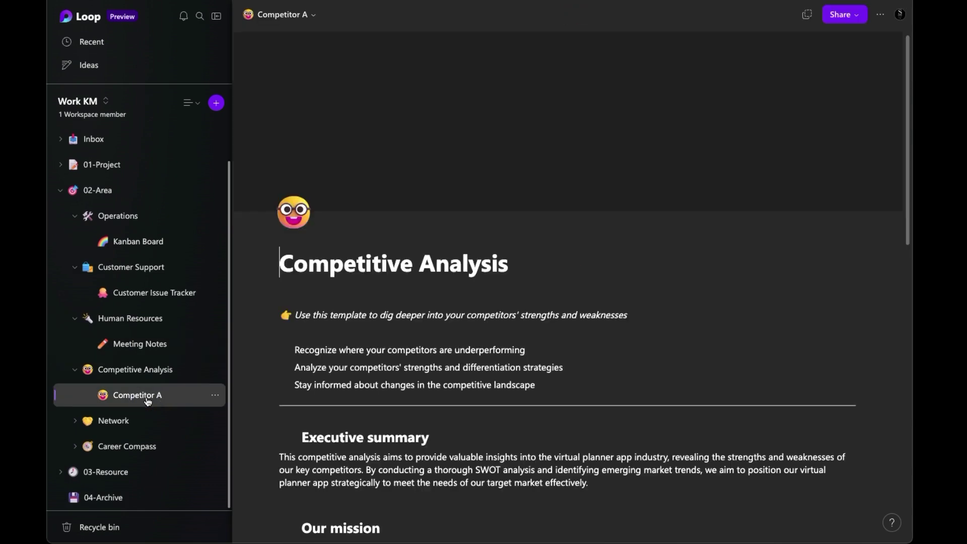
{"action": "scroll", "coordinate": [281, 414], "scroll_direction": "down", "scroll_amount": 4}
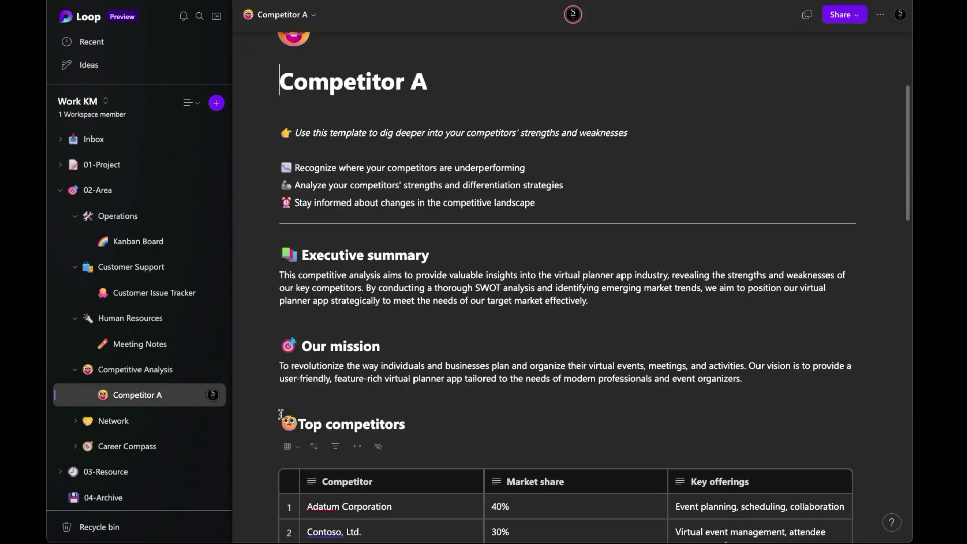
{"action": "left_click", "coordinate": [75, 421]}
{"action": "left_click", "coordinate": [149, 449]}
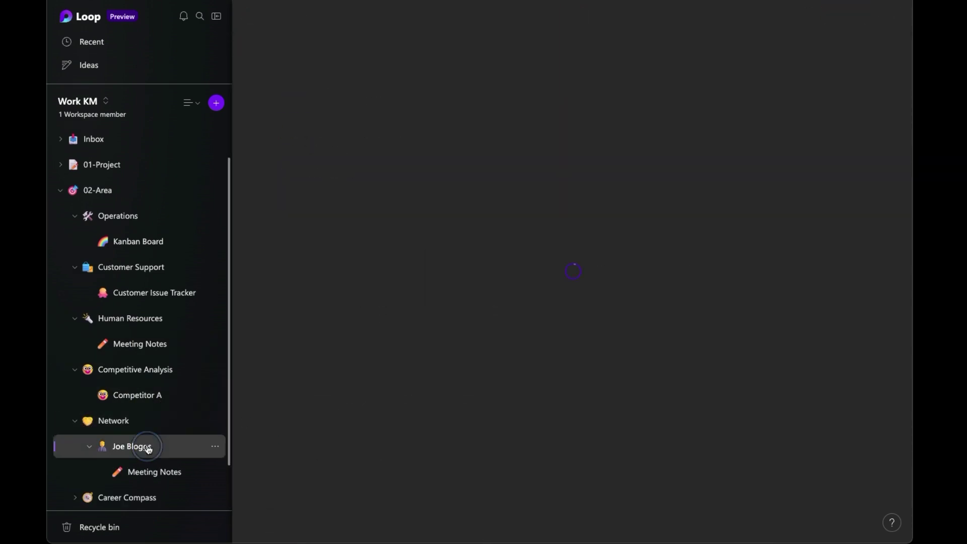
{"action": "left_click", "coordinate": [171, 469]}
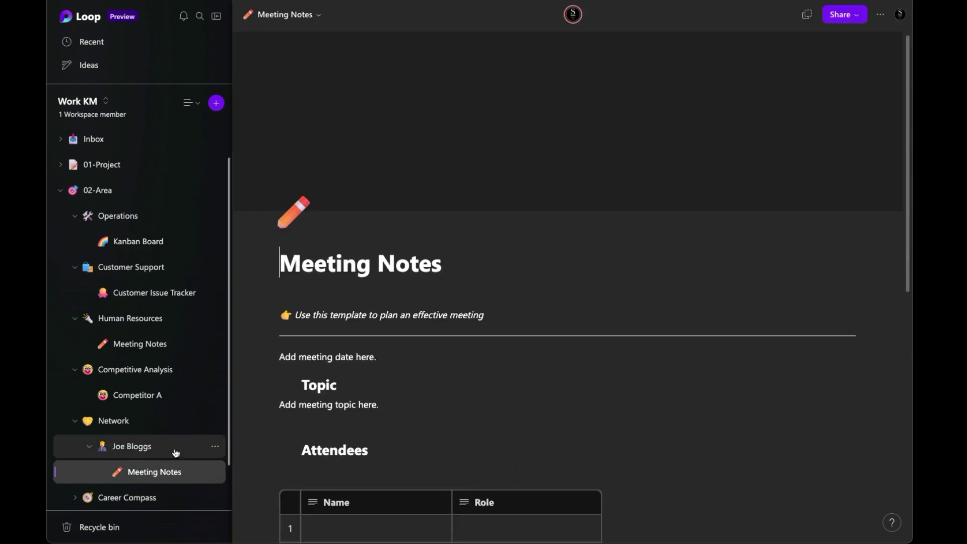
{"action": "left_click", "coordinate": [75, 497]}
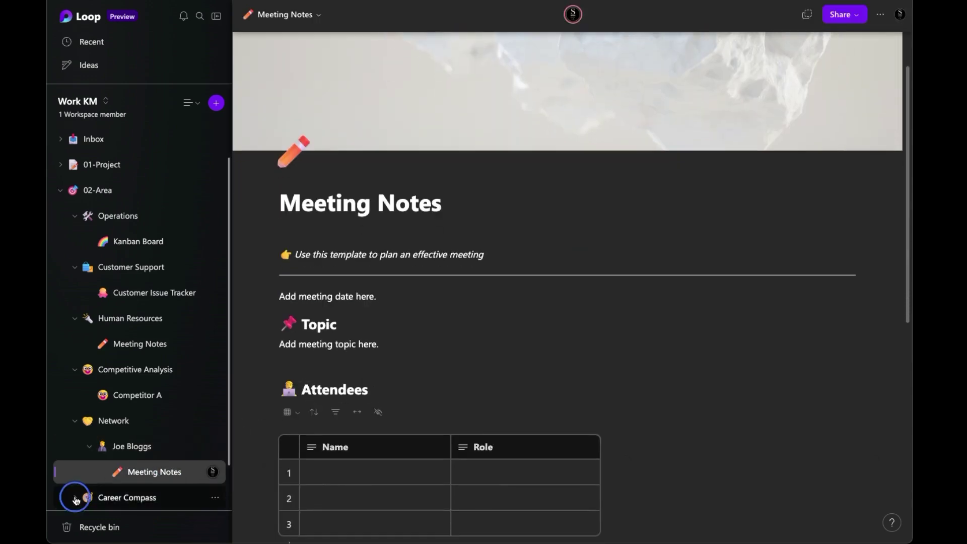
{"action": "scroll", "coordinate": [129, 461], "scroll_direction": "down", "scroll_amount": 2}
{"action": "left_click", "coordinate": [148, 446]}
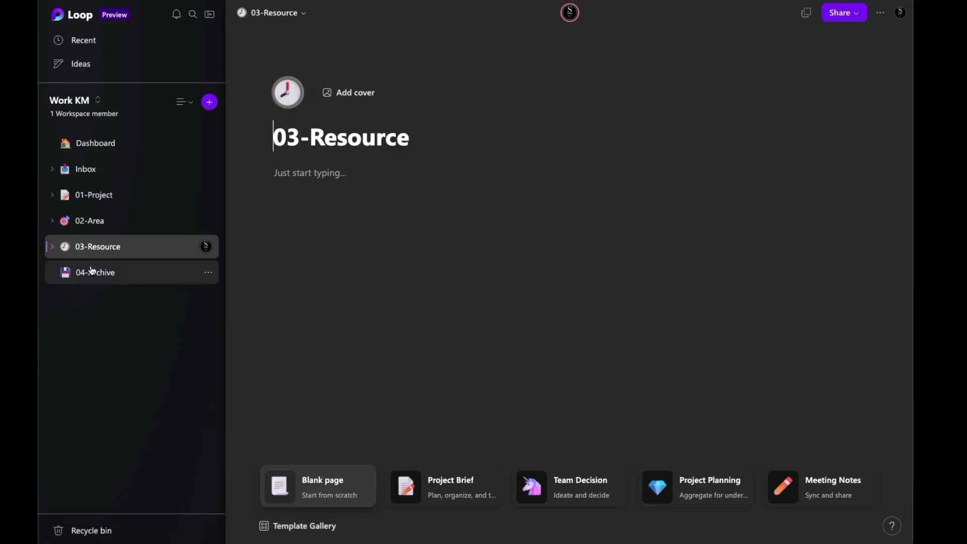
Open New Literature Book Note under 03-Resource and add a table of contents below the title
{"action": "left_click", "coordinate": [52, 246]}
{"action": "scroll", "coordinate": [177, 433], "scroll_direction": "down", "scroll_amount": 1}
{"action": "left_click", "coordinate": [174, 449]}
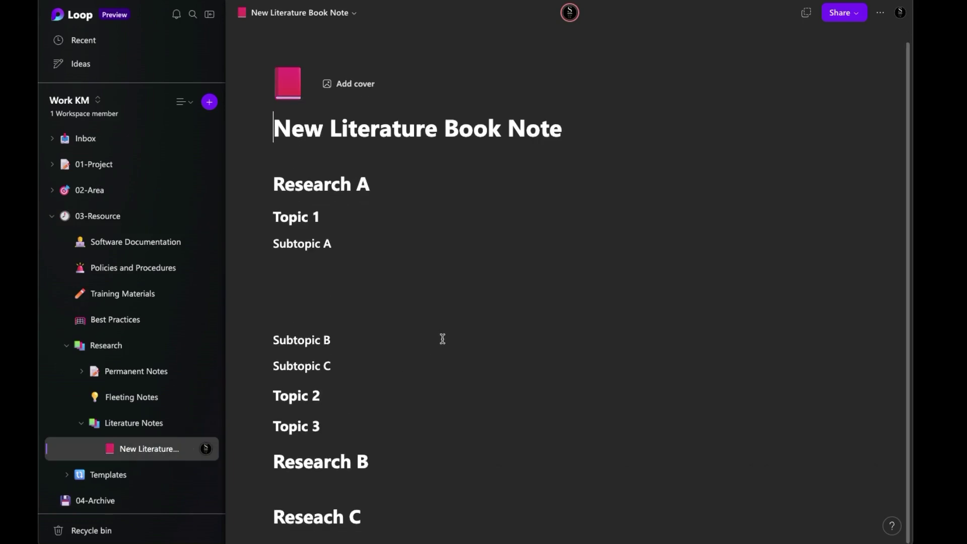
{"action": "type", "text": "/table"}
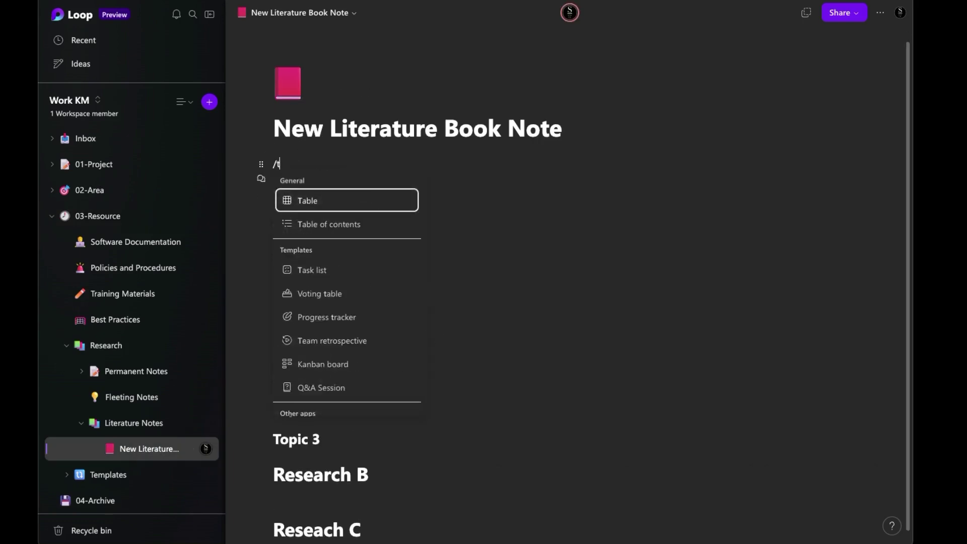
{"action": "left_click", "coordinate": [318, 225]}
Insert a two-column table under Subtopic A and give it a third row
{"action": "scroll", "coordinate": [327, 287], "scroll_direction": "down", "scroll_amount": 1}
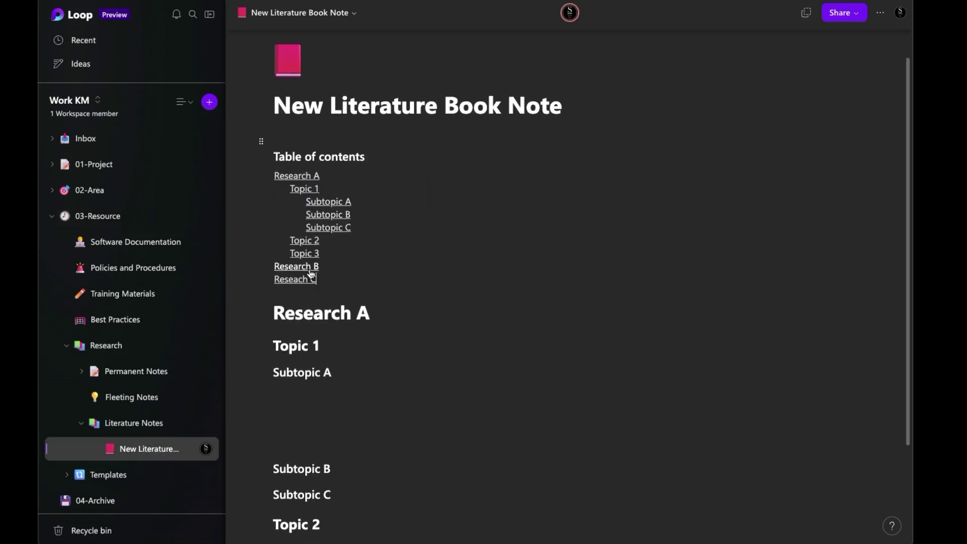
{"action": "left_click", "coordinate": [313, 252]}
{"action": "left_click", "coordinate": [365, 266]}
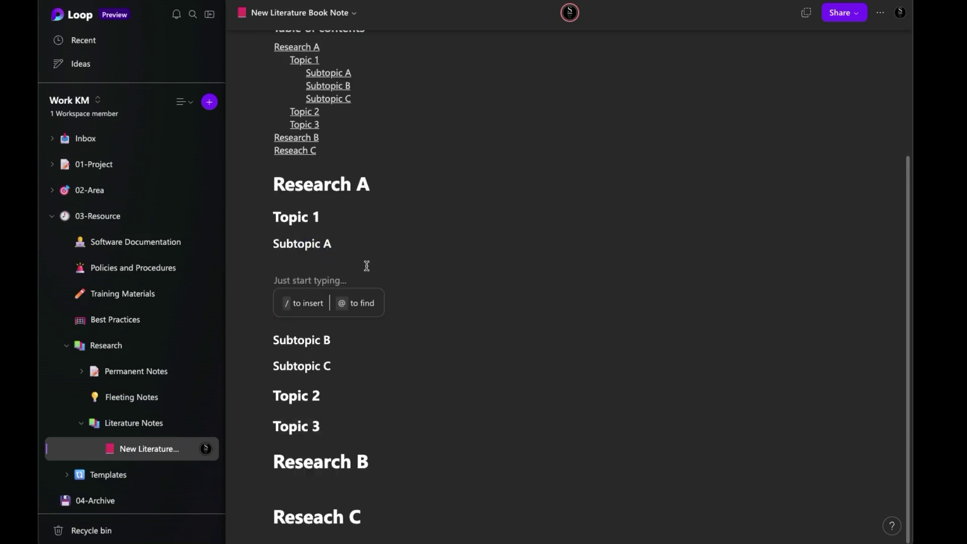
{"action": "type", "text": "/table"}
{"action": "left_click", "coordinate": [317, 316]}
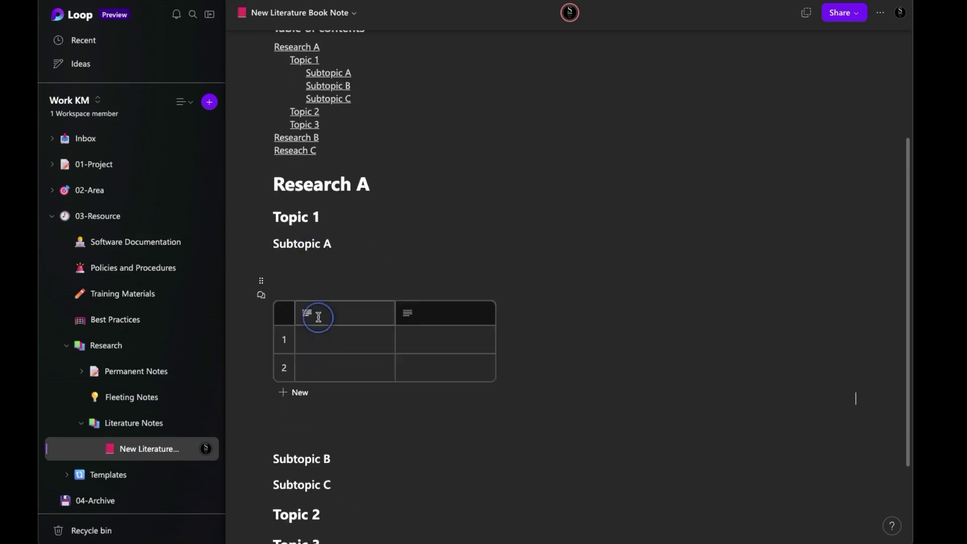
{"action": "left_click", "coordinate": [323, 388]}
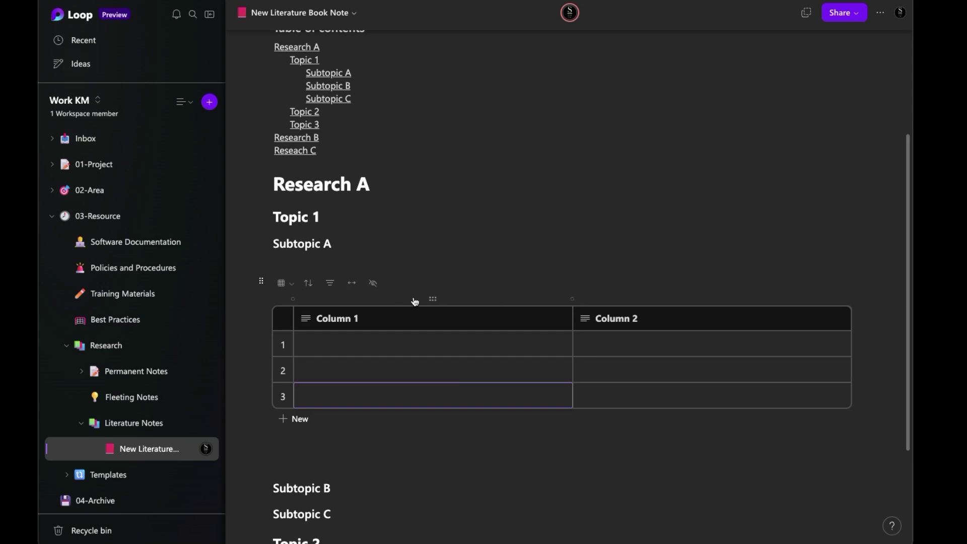
Drag Column 1 to the right of Column 2, then cancel a new label group in the column options
{"action": "left_click_drag", "start_coordinate": [432, 298], "coordinate": [611, 319]}
{"action": "left_click", "coordinate": [560, 318]}
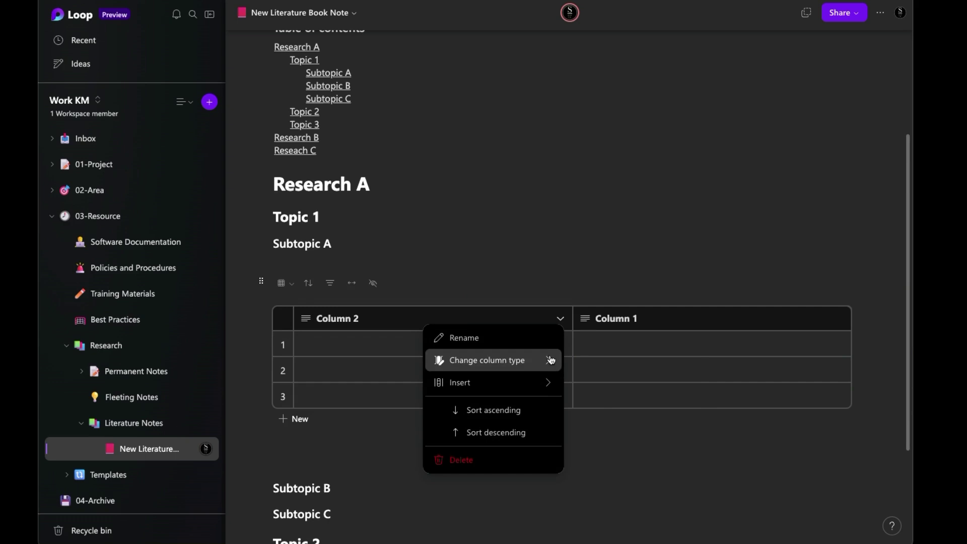
{"action": "mouse_move", "coordinate": [551, 359]}
{"action": "mouse_move", "coordinate": [673, 474]}
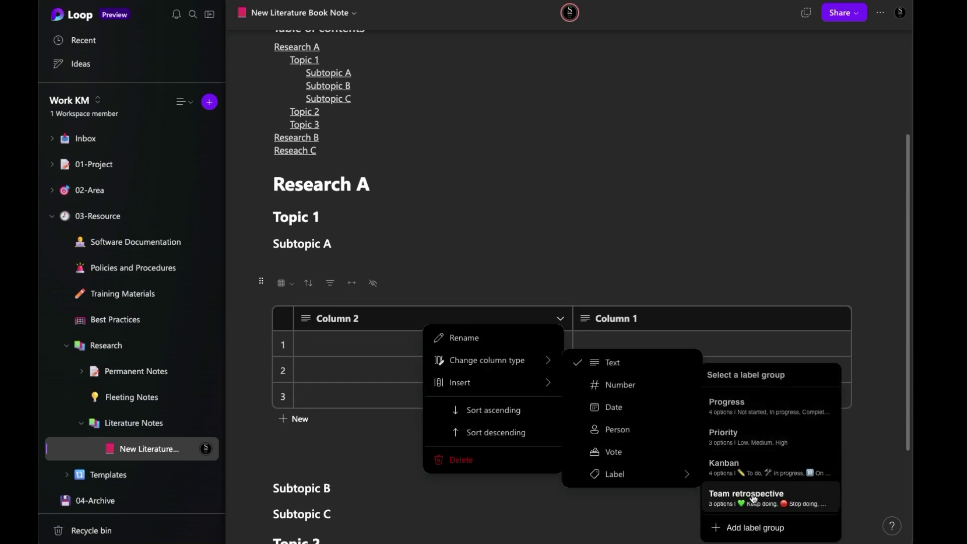
{"action": "left_click", "coordinate": [746, 526]}
{"action": "left_click", "coordinate": [816, 528]}
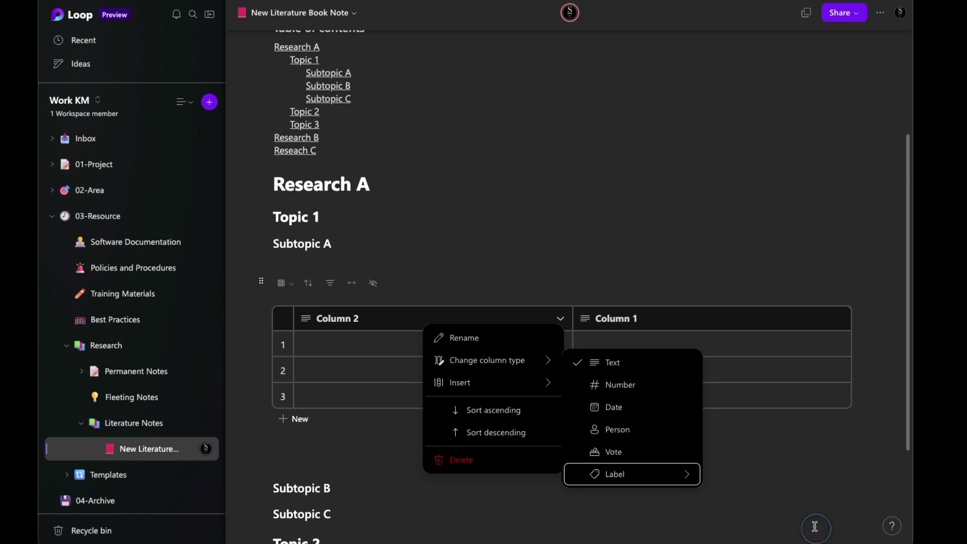
{"action": "left_click", "coordinate": [338, 441]}
Bring up the Emoji picker with /emoji on the blank line under the Subtopic A table
{"action": "type", "text": "/emoji"}
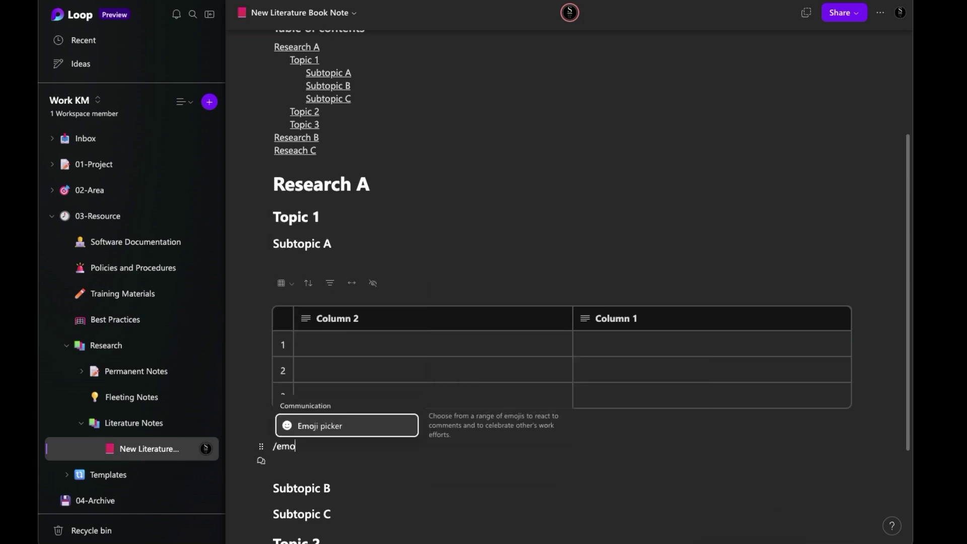
{"action": "left_click", "coordinate": [333, 428]}
{"action": "scroll", "coordinate": [332, 428], "scroll_direction": "down", "scroll_amount": 3}
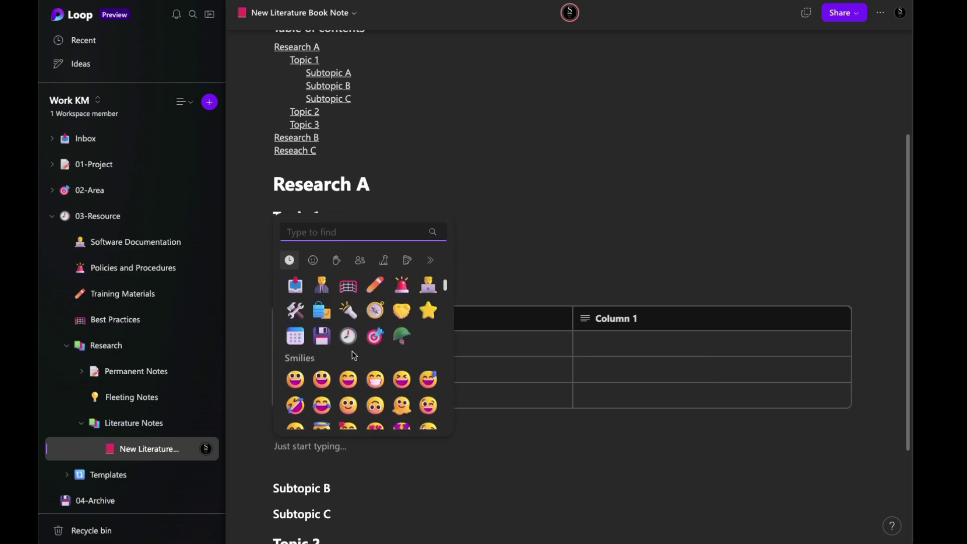